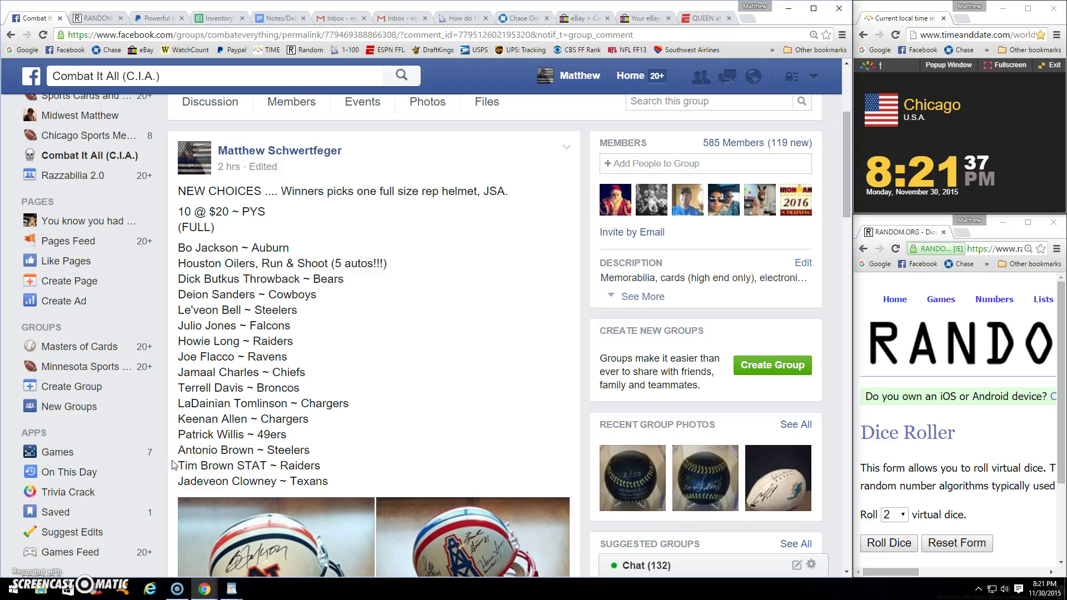
{"action": "scroll", "coordinate": [388, 156], "scroll_direction": "down", "scroll_amount": 2}
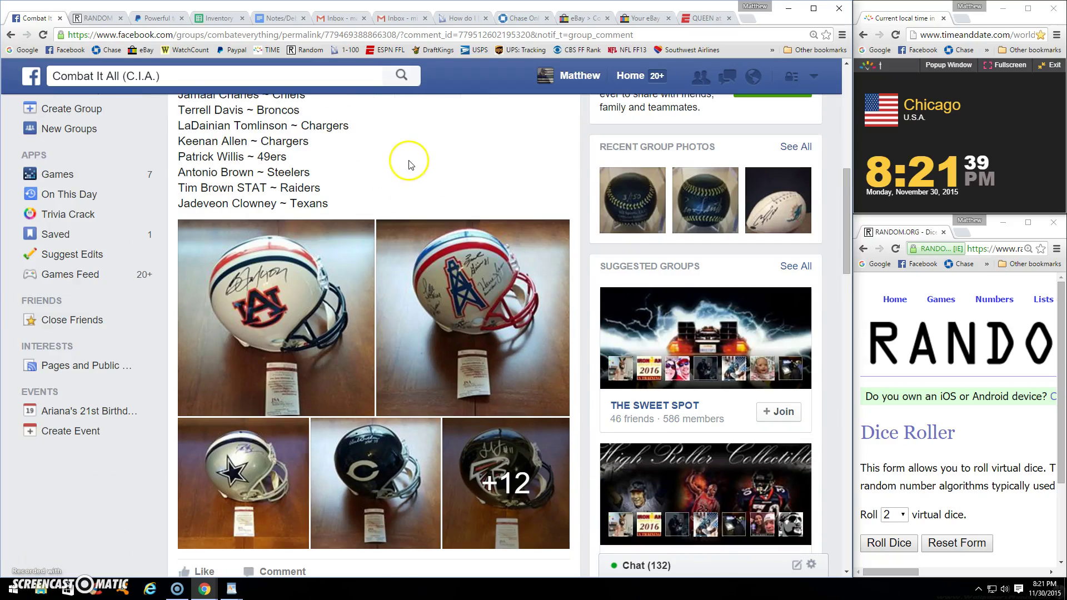
{"action": "scroll", "coordinate": [401, 158], "scroll_direction": "down", "scroll_amount": 2}
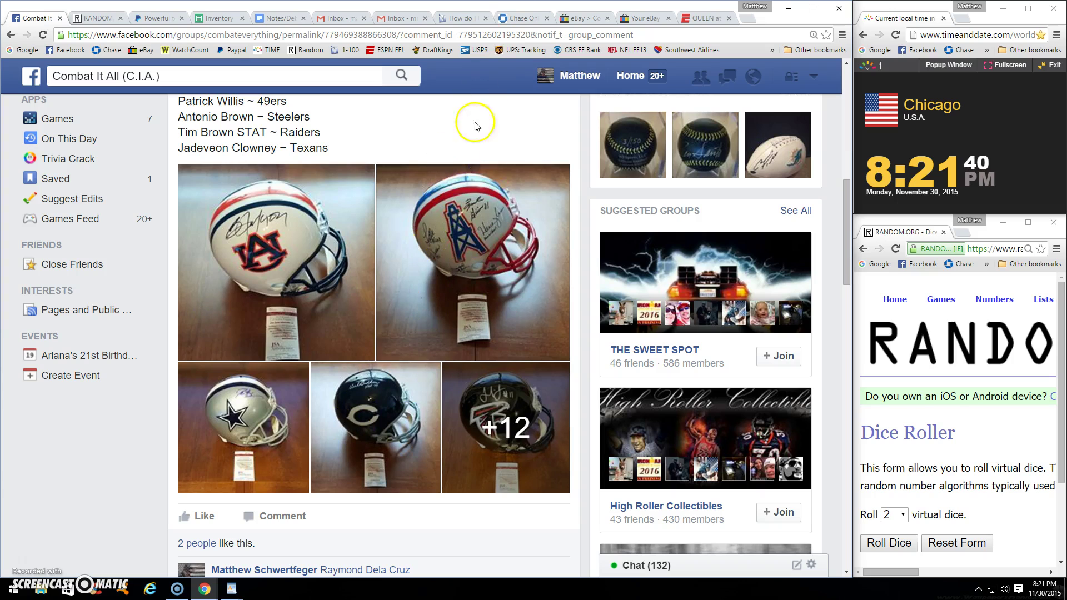
{"action": "scroll", "coordinate": [416, 190], "scroll_direction": "down", "scroll_amount": 3}
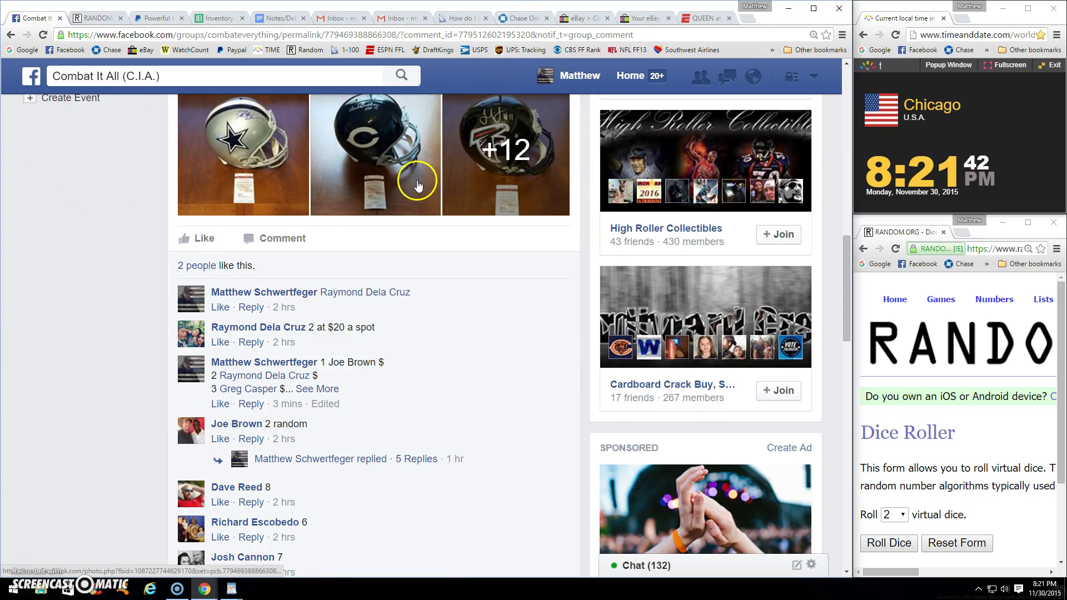
Expand the spot-list comment in the helmet break post to show all ten spots.
{"action": "left_click", "coordinate": [323, 392]}
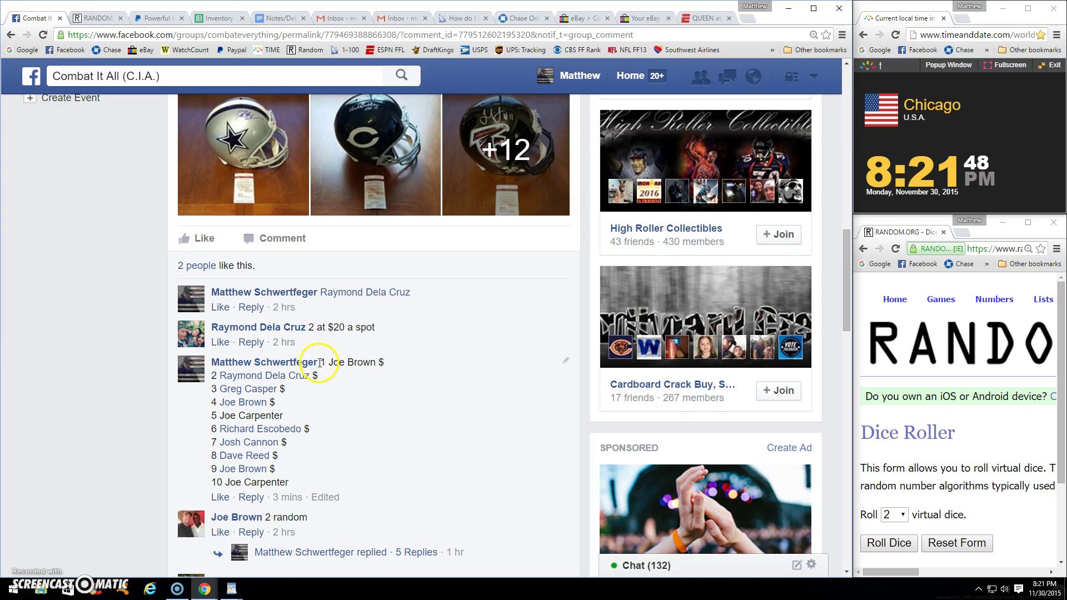
Copy the ten numbered spot lines from the comment.
{"action": "mouse_move", "coordinate": [336, 368]}
{"action": "left_mouse_down"}
{"action": "mouse_move", "coordinate": [345, 393]}
{"action": "mouse_move", "coordinate": [311, 484]}
{"action": "left_mouse_up"}
{"action": "left_click", "coordinate": [334, 378]}
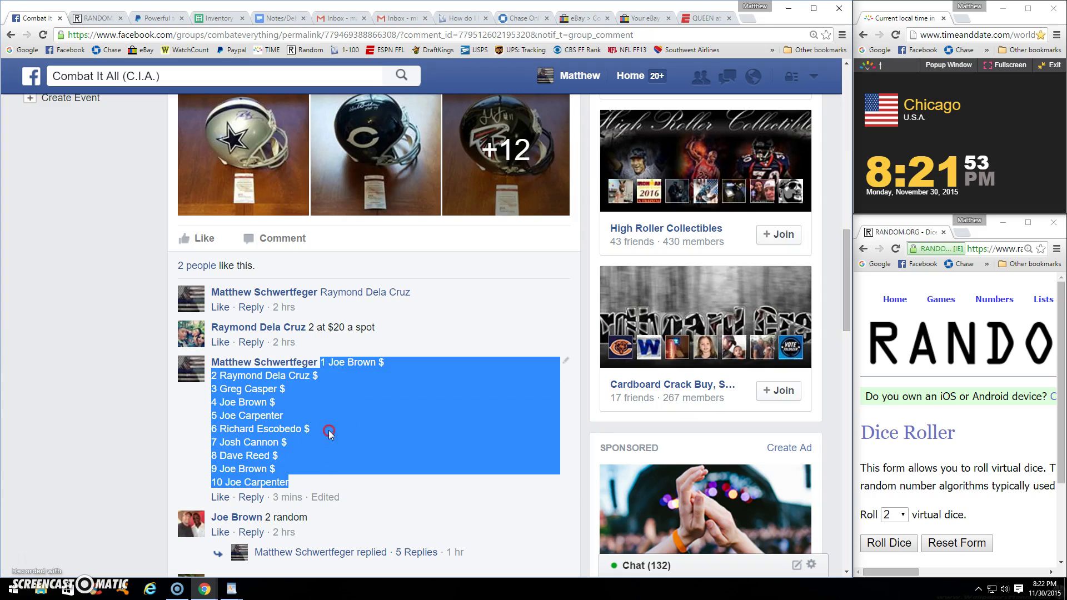
{"action": "right_click", "coordinate": [329, 430]}
{"action": "left_click", "coordinate": [333, 433]}
{"action": "scroll", "coordinate": [333, 433], "scroll_direction": "down", "scroll_amount": 3}
{"action": "scroll", "coordinate": [333, 432], "scroll_direction": "down", "scroll_amount": 5}
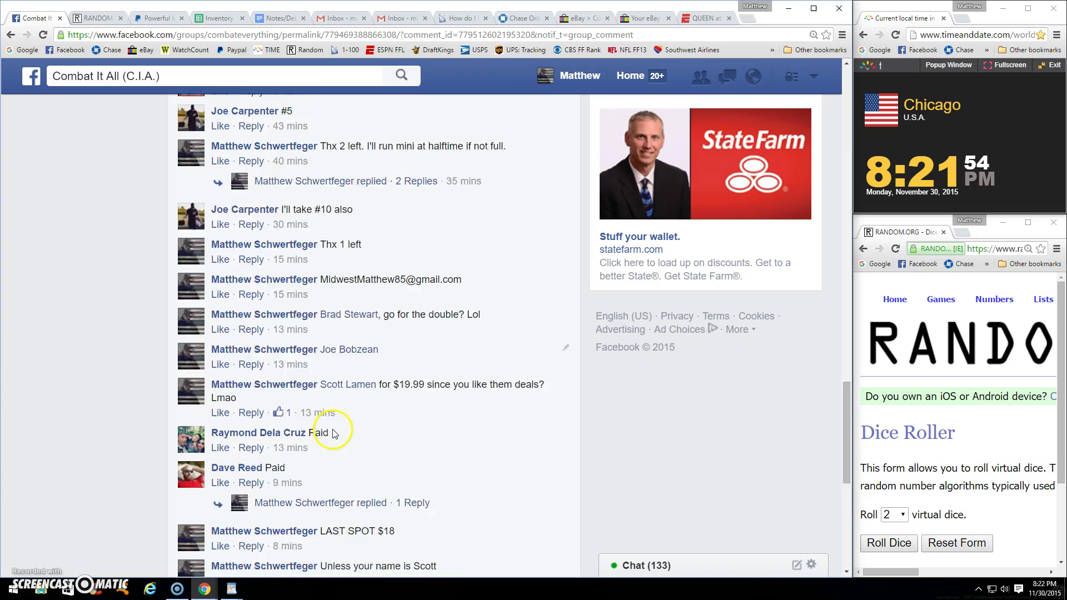
{"action": "scroll", "coordinate": [332, 433], "scroll_direction": "down", "scroll_amount": 3}
{"action": "scroll", "coordinate": [325, 436], "scroll_direction": "down", "scroll_amount": 2}
Post 'LIVE' at the end of the thread and roll the two virtual dice.
{"action": "left_click", "coordinate": [284, 471]}
{"action": "type", "text": "LIVE"}
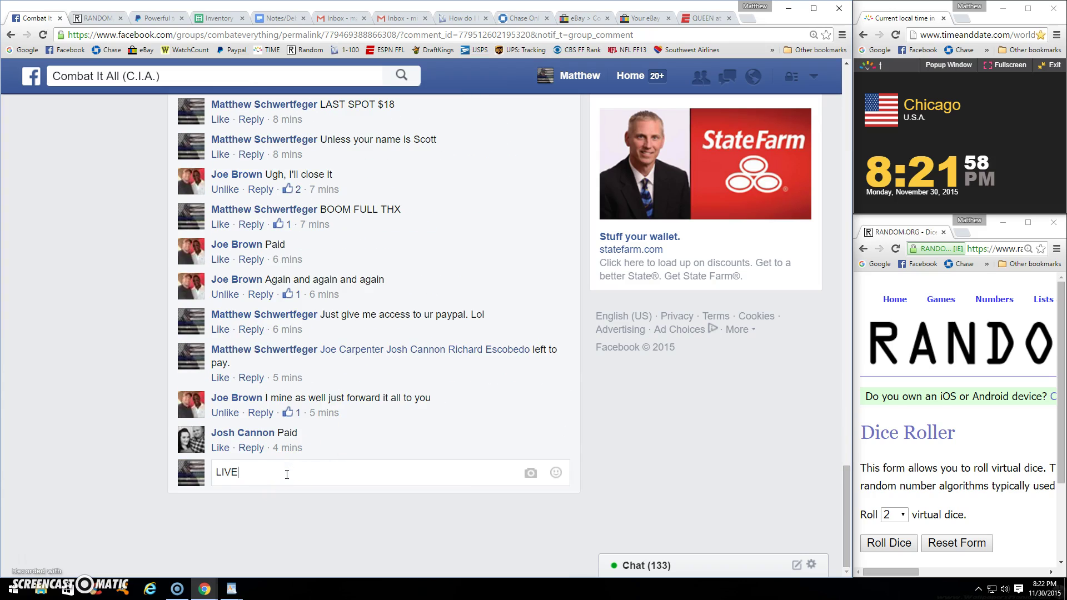
{"action": "key", "text": "Return"}
{"action": "left_click", "coordinate": [941, 168]}
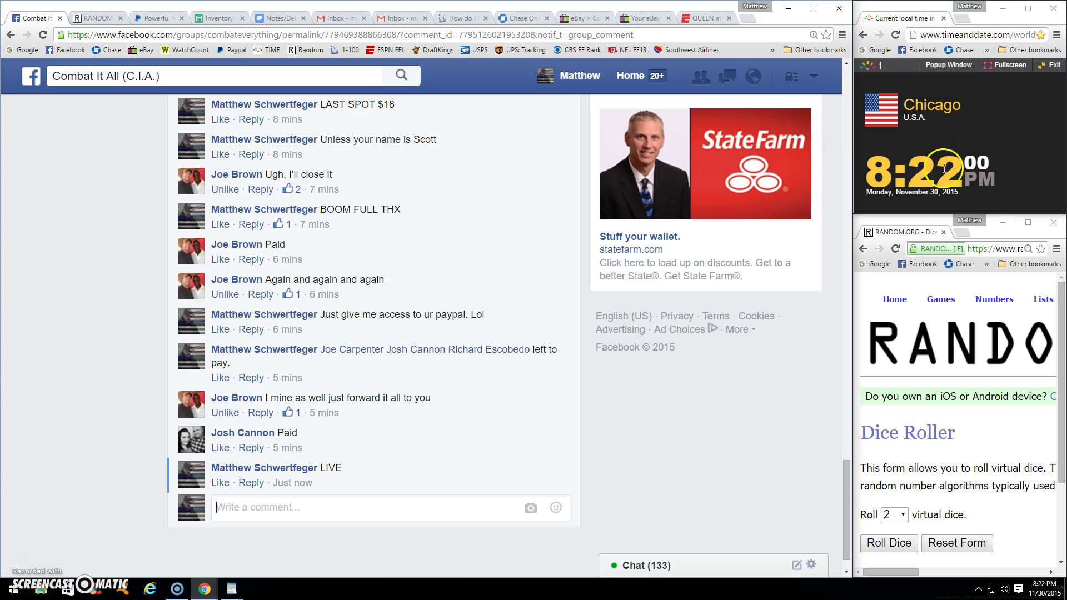
{"action": "left_click", "coordinate": [888, 543]}
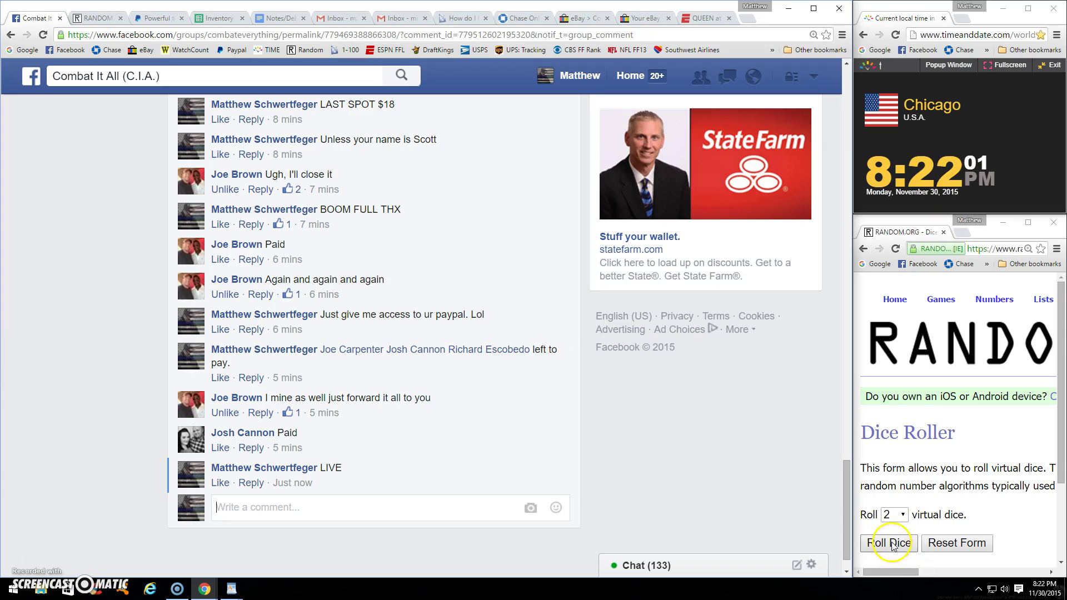
Open a blank List Randomizer on RANDOM.ORG and paste in the ten spots.
{"action": "left_click", "coordinate": [92, 18]}
{"action": "mouse_move", "coordinate": [287, 85]}
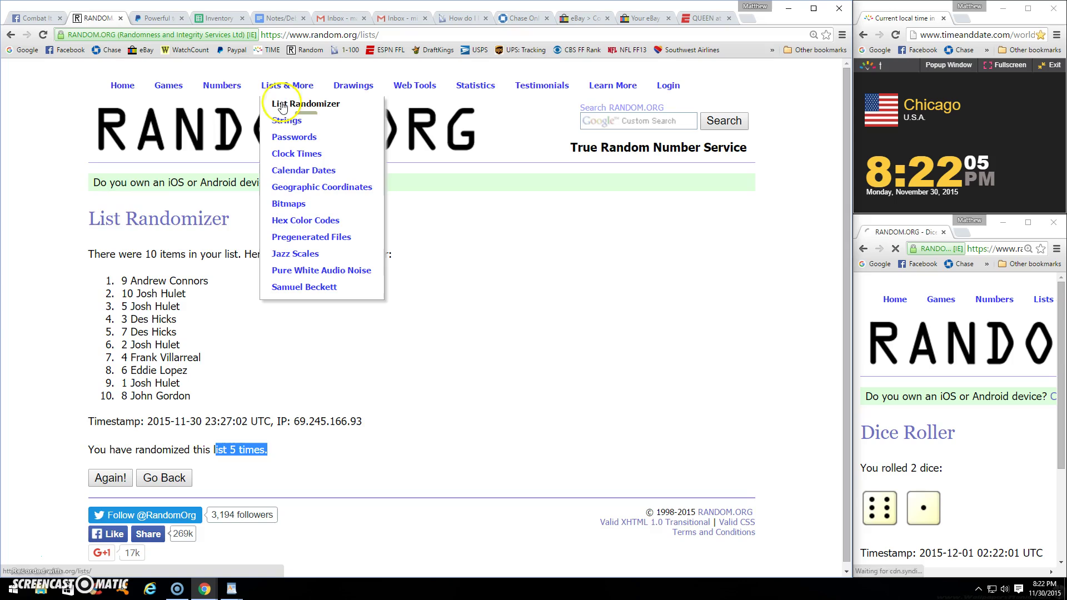
{"action": "left_click", "coordinate": [279, 104]}
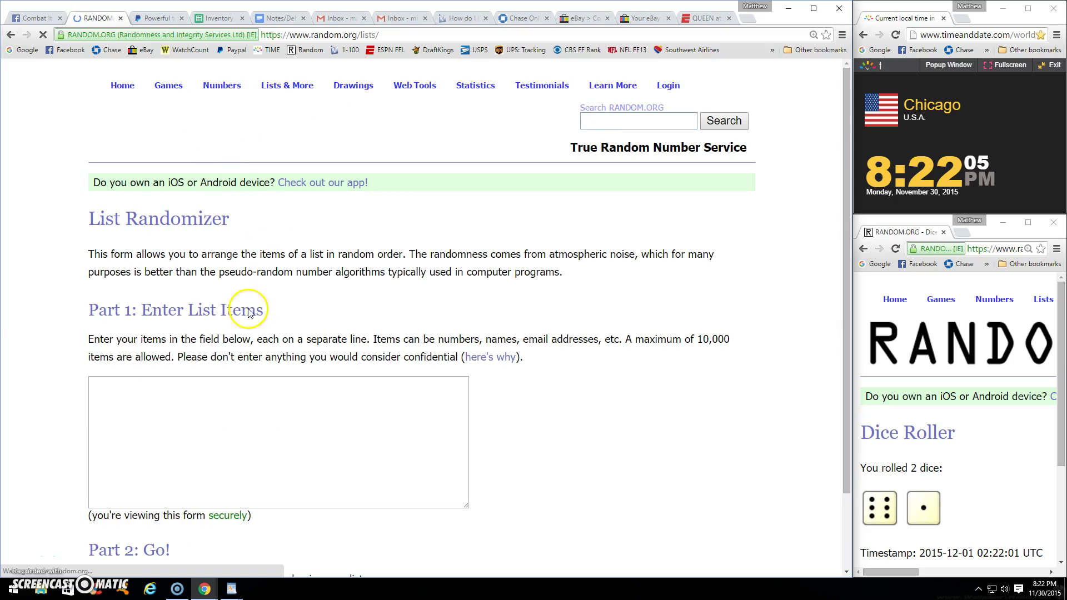
{"action": "right_click", "coordinate": [123, 393]}
{"action": "left_click", "coordinate": [171, 461]}
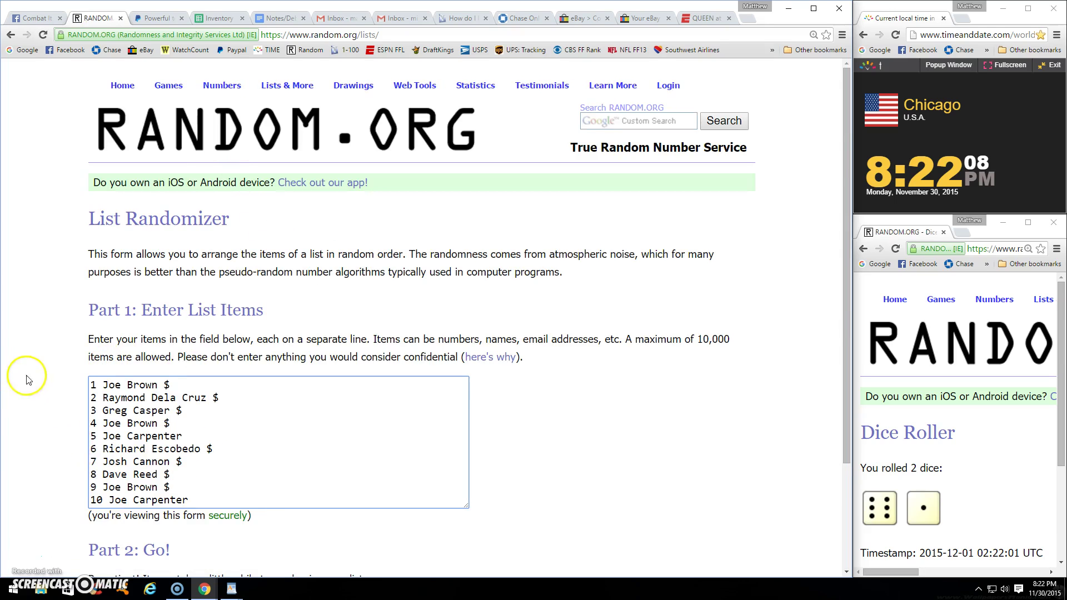
{"action": "scroll", "coordinate": [29, 377], "scroll_direction": "down", "scroll_amount": 2}
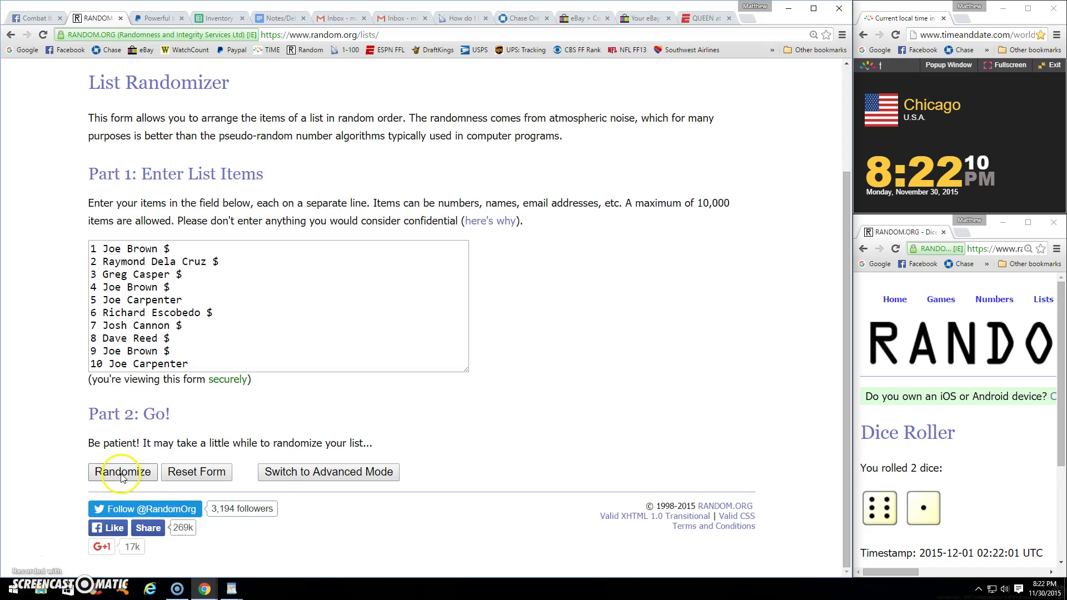
{"action": "left_click", "coordinate": [123, 474]}
{"action": "left_click", "coordinate": [115, 450]}
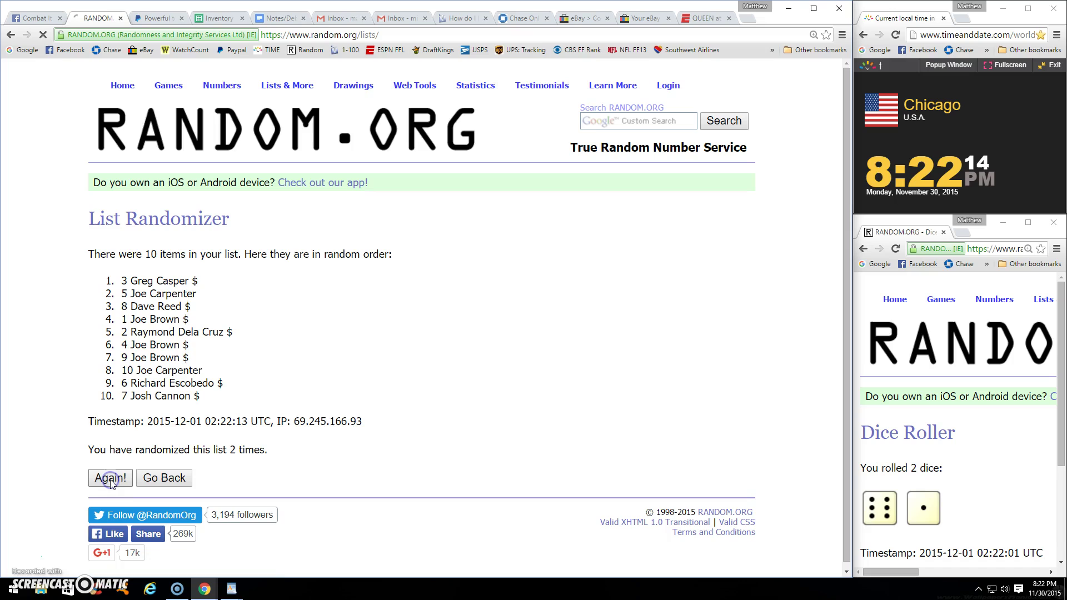
{"action": "left_click", "coordinate": [111, 480]}
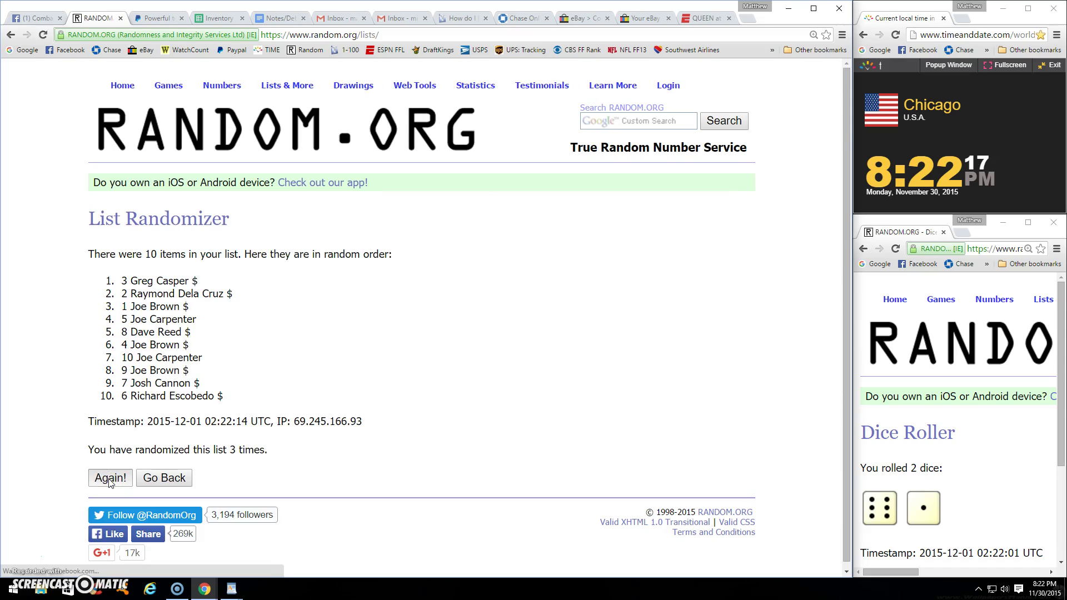
{"action": "left_click", "coordinate": [110, 480]}
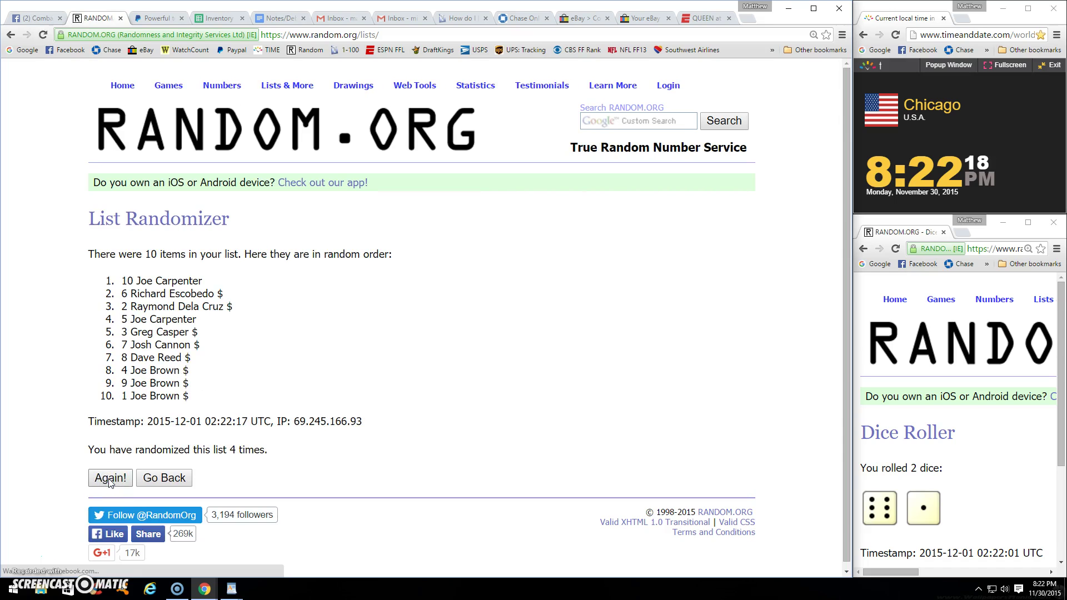
{"action": "left_click", "coordinate": [110, 480]}
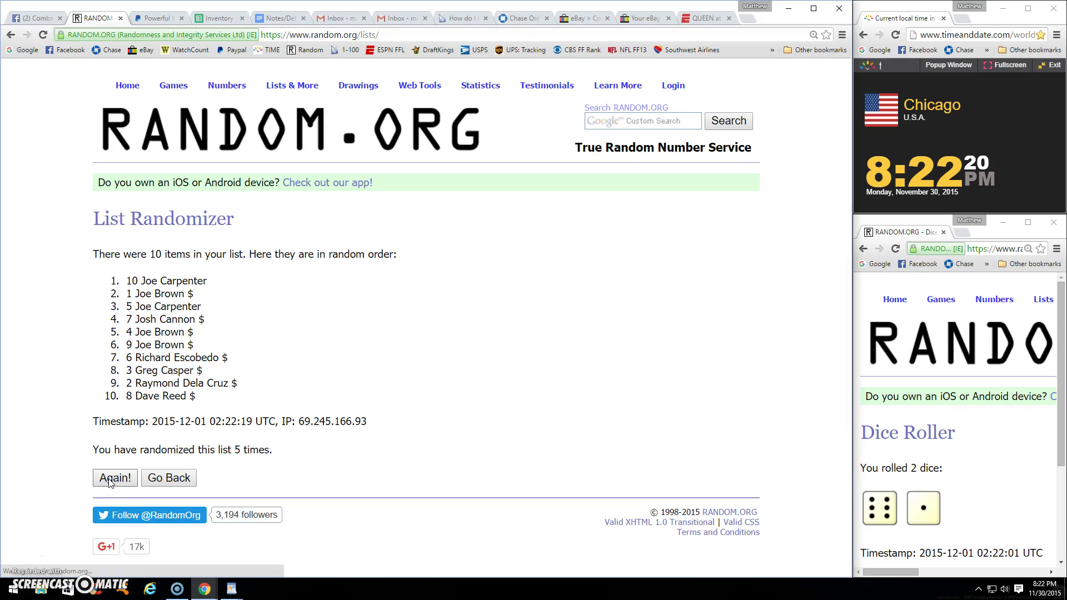
{"action": "left_click", "coordinate": [110, 480]}
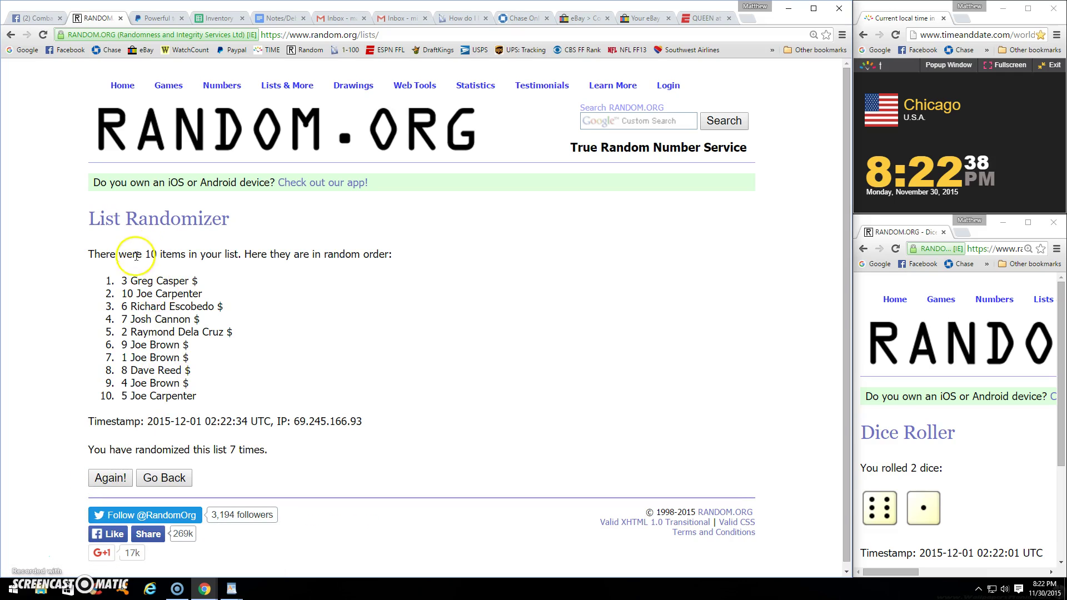
{"action": "left_click_drag", "start_coordinate": [130, 280], "coordinate": [175, 286]}
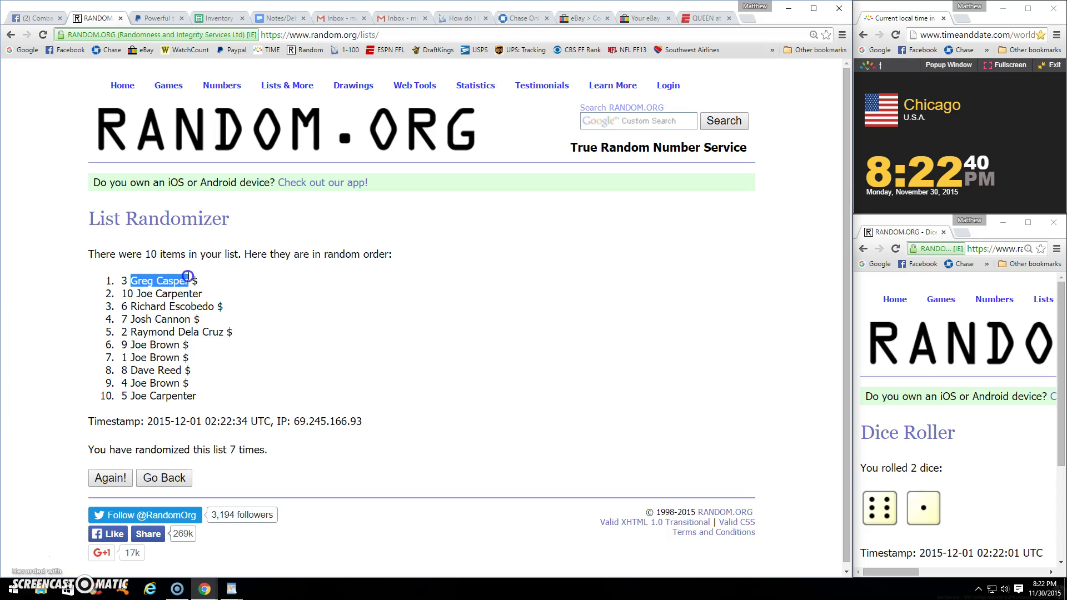
{"action": "right_click", "coordinate": [176, 277]}
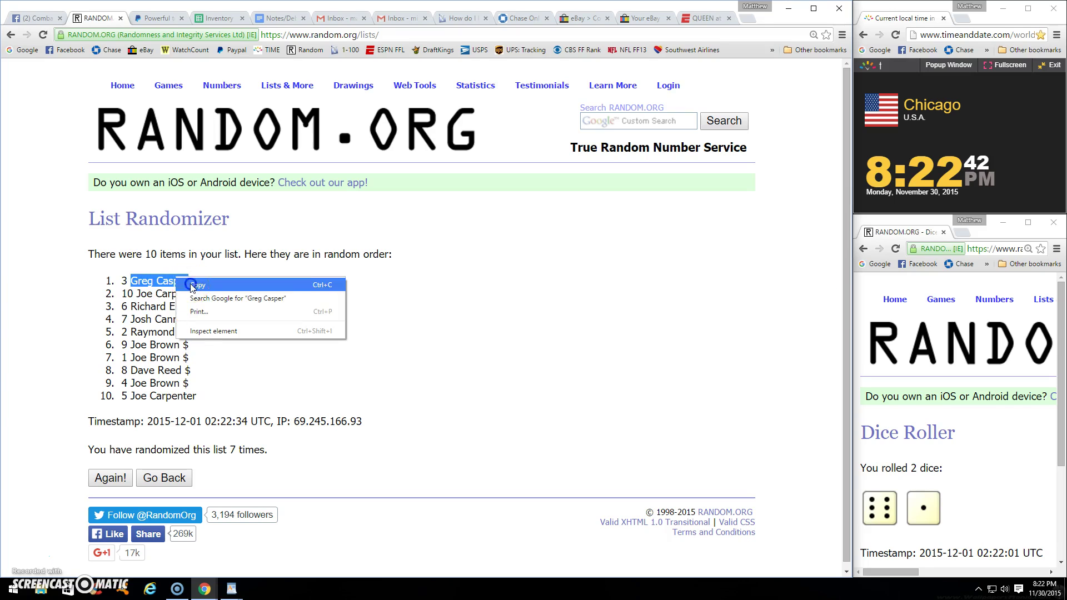
{"action": "left_click", "coordinate": [191, 285]}
{"action": "left_click_drag", "start_coordinate": [121, 281], "coordinate": [213, 273]}
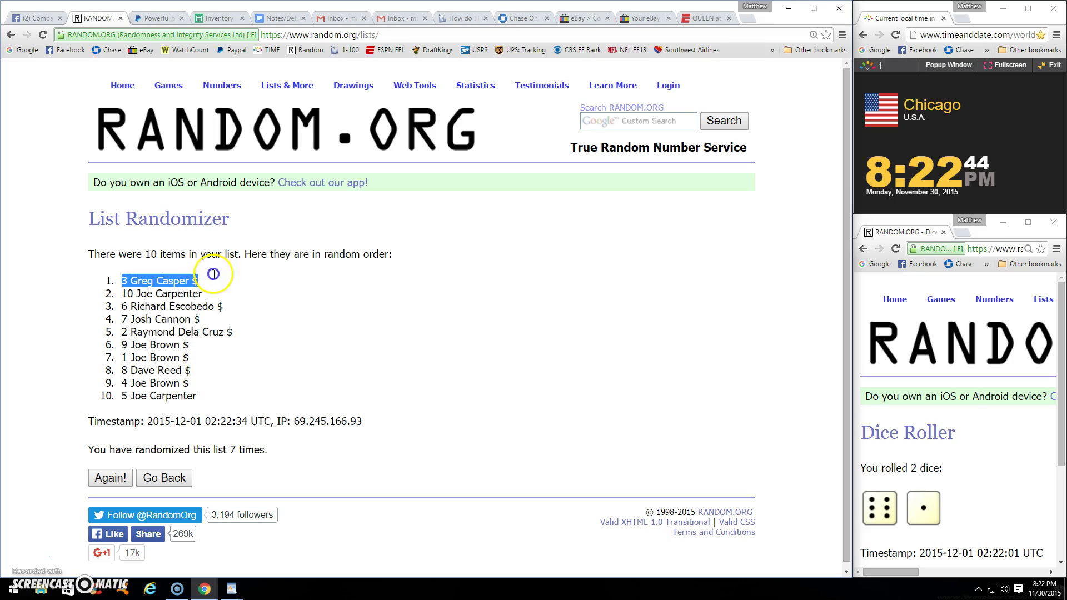
{"action": "left_click_drag", "start_coordinate": [203, 448], "coordinate": [281, 441]}
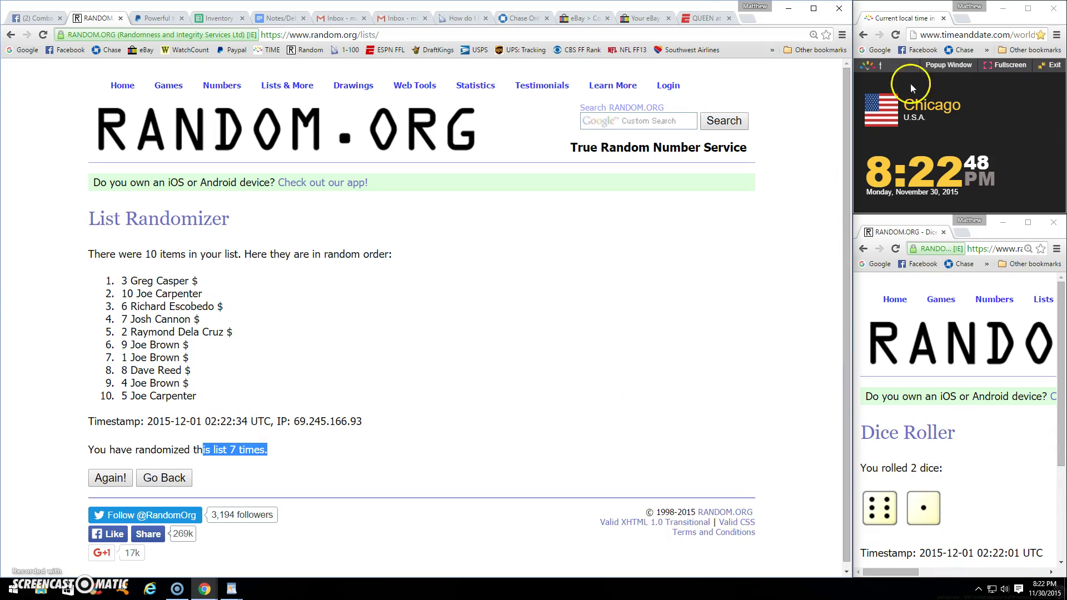
{"action": "left_click", "coordinate": [36, 19]}
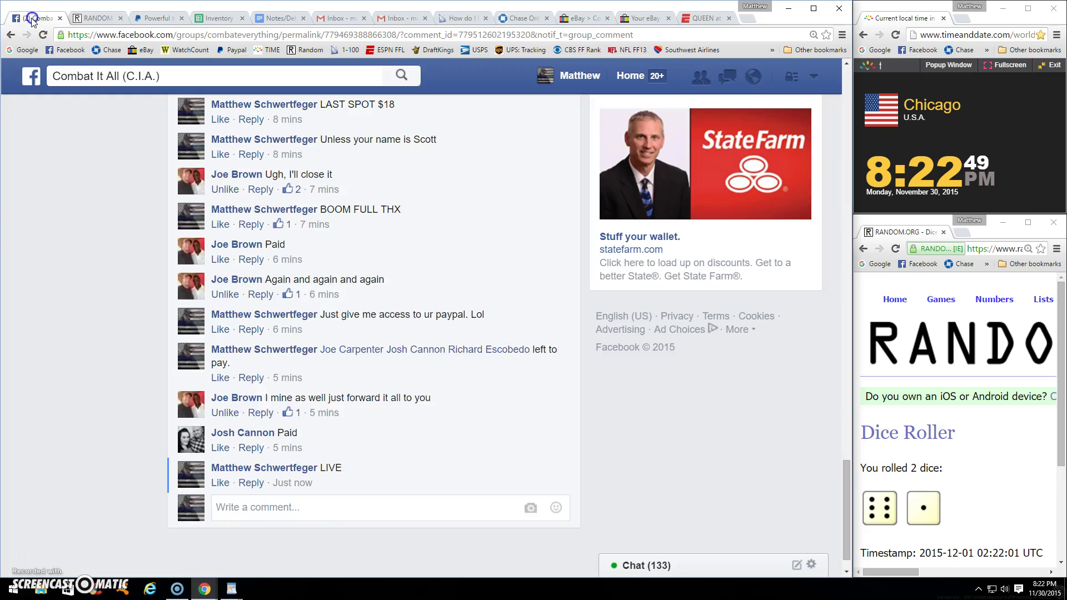